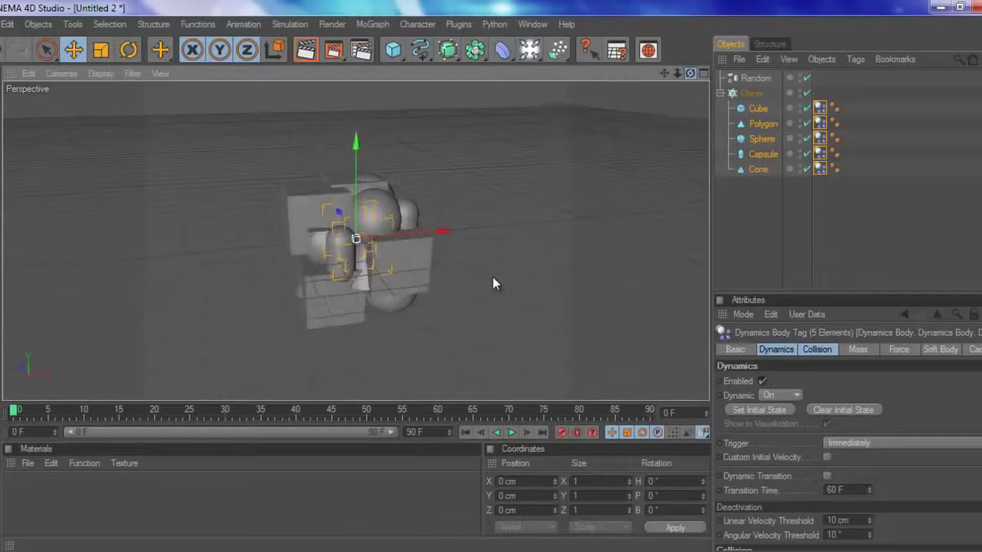
Step: Deselect all objects and Dynamics Body tags so the Attributes panel is empty
click(230, 530)
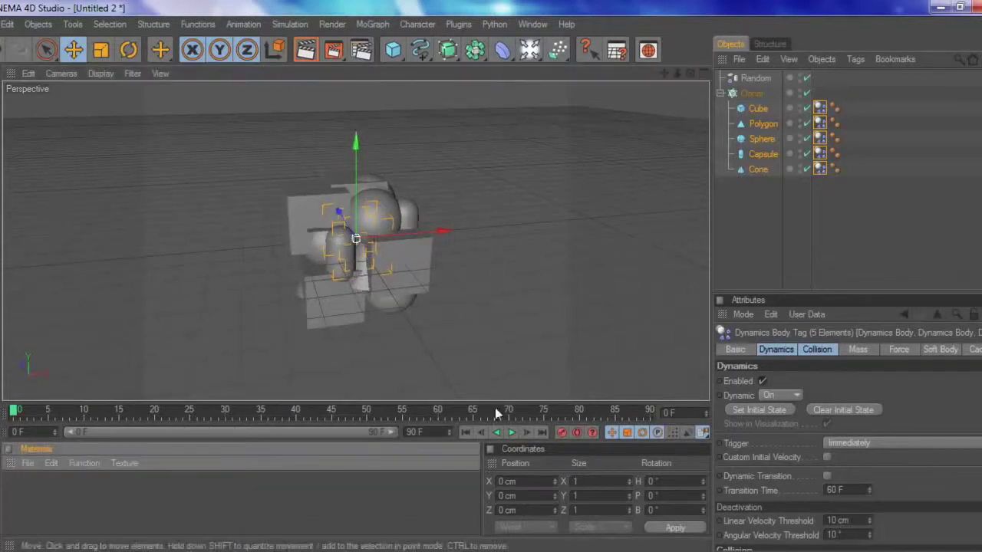
click(755, 217)
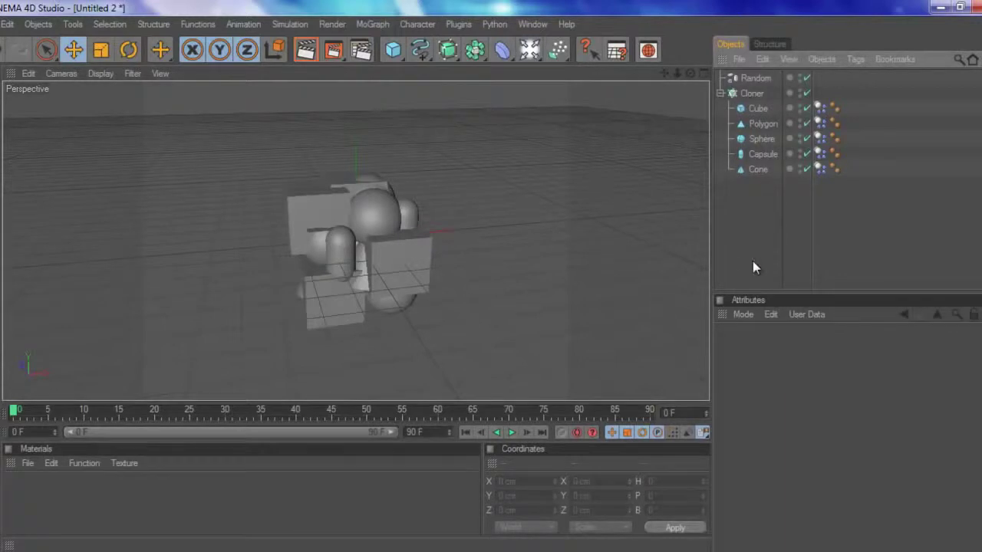
click(752, 92)
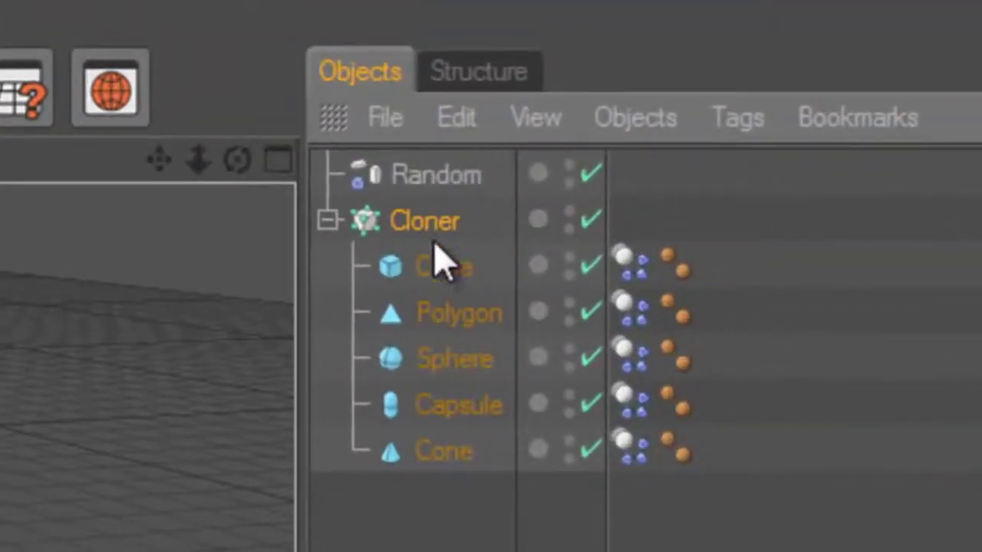
mouse_move(479, 547)
mouse_down()
mouse_move(472, 314)
mouse_move(456, 263)
mouse_up()
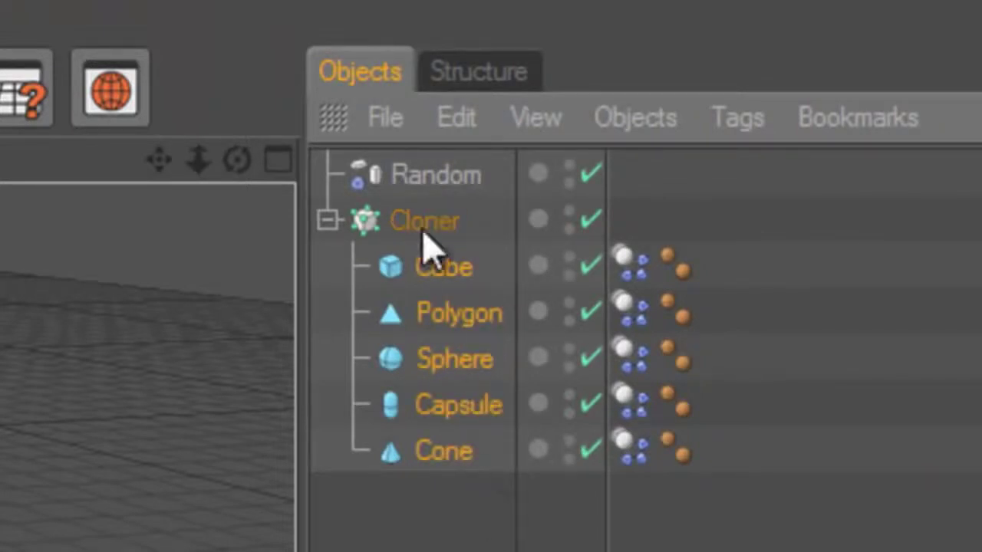
click(624, 519)
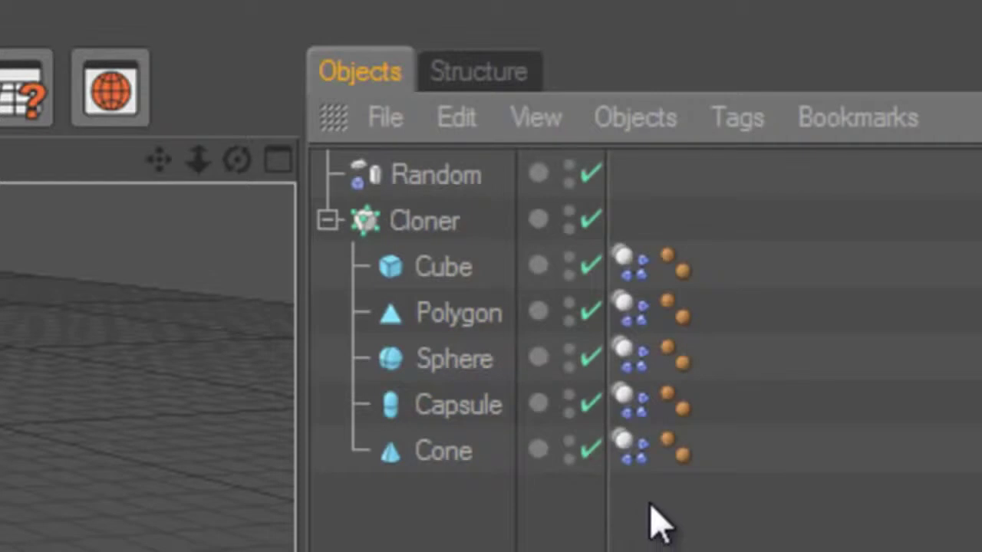
drag(647, 476, 609, 259)
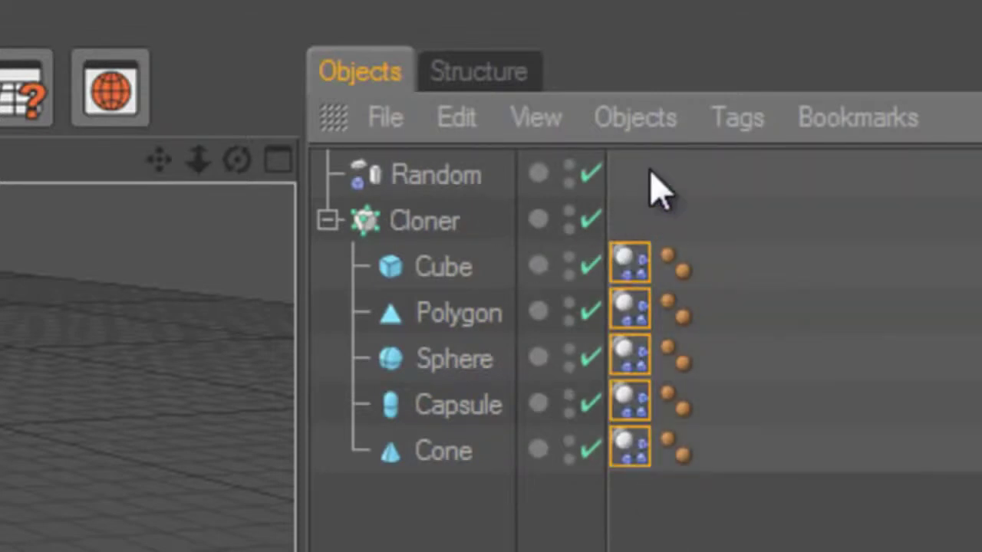
click(441, 222)
drag(626, 158, 389, 197)
key(ctrl+shift+a)
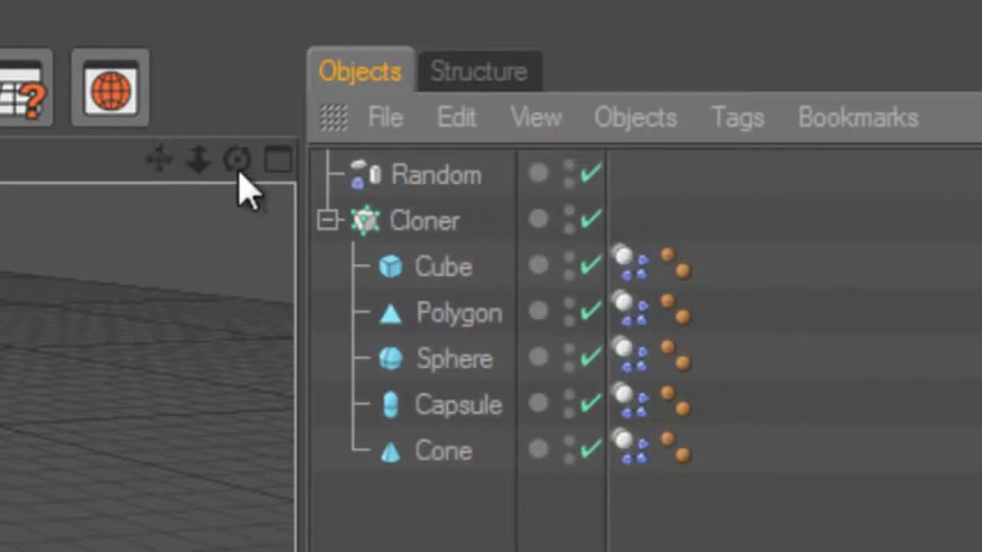
click(234, 167)
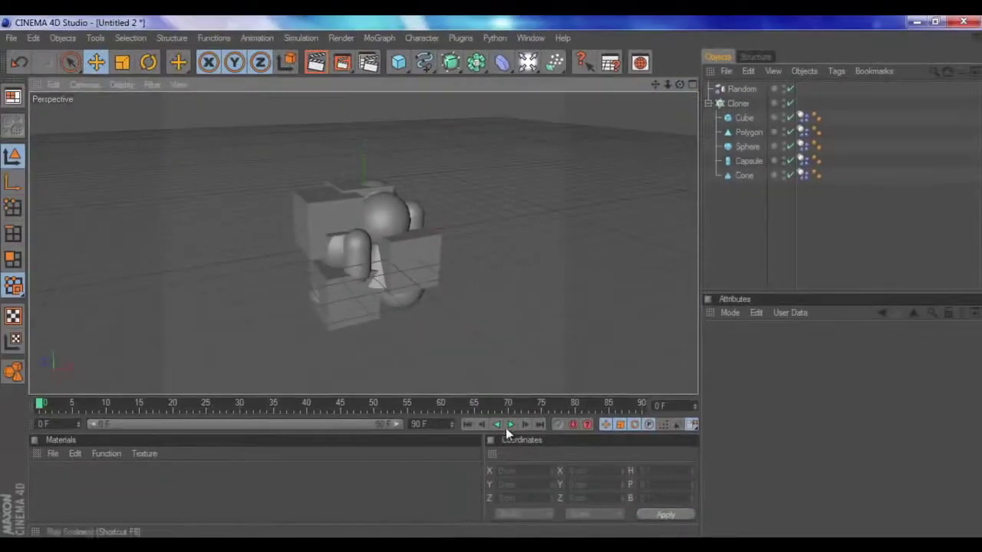
click(506, 427)
click(506, 426)
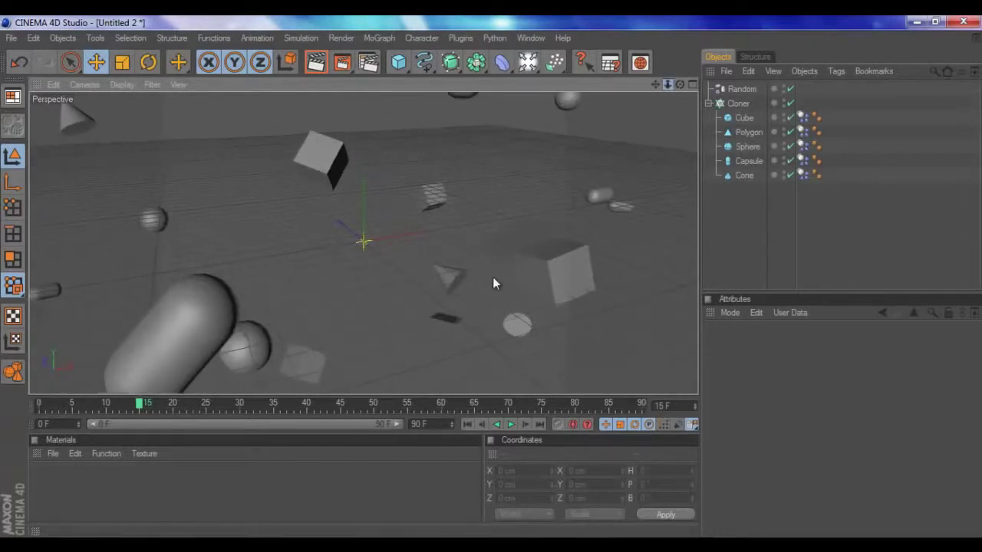
click(469, 425)
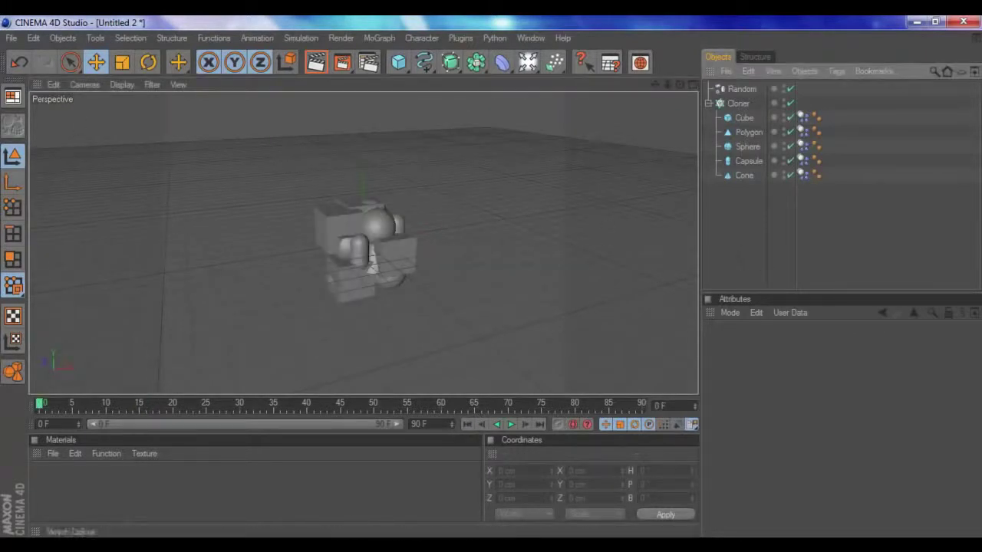
click(33, 38)
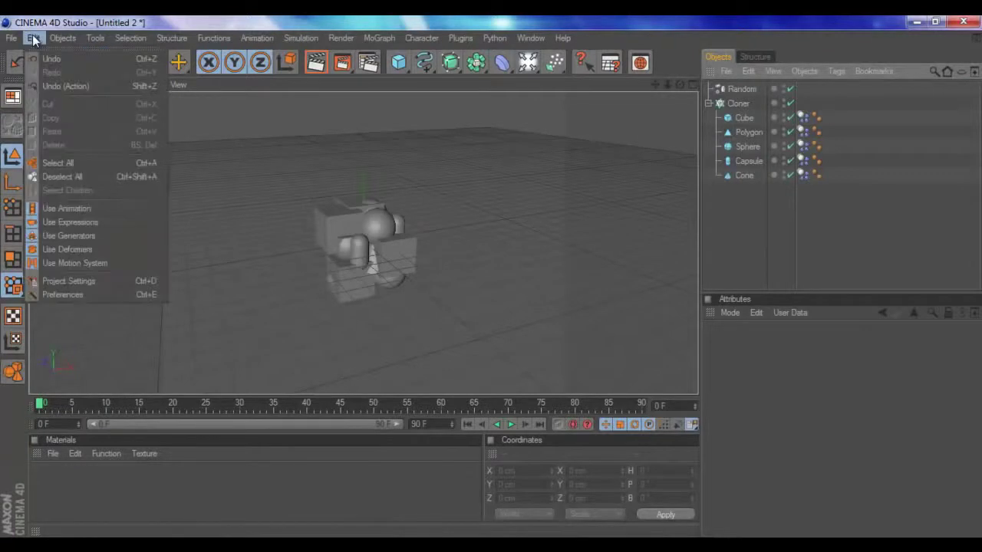
Step: Show Project Settings on the Dynamics page with Time Scale 100 %, Gravity 1000 cm, Density 1
click(108, 281)
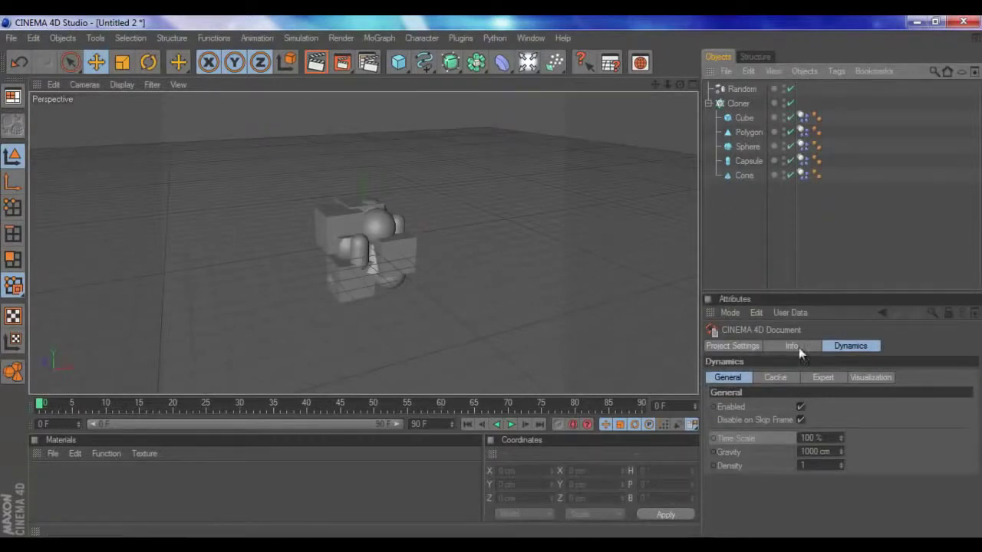
click(855, 347)
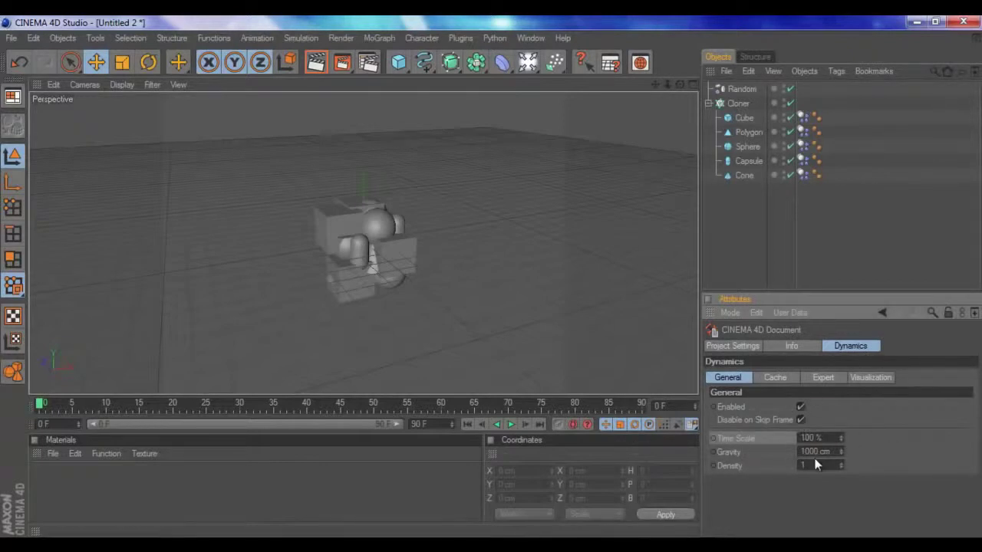
Step: Preview the explosion, then keyframe Time Scale at 100% a couple of frames in
click(510, 424)
click(510, 423)
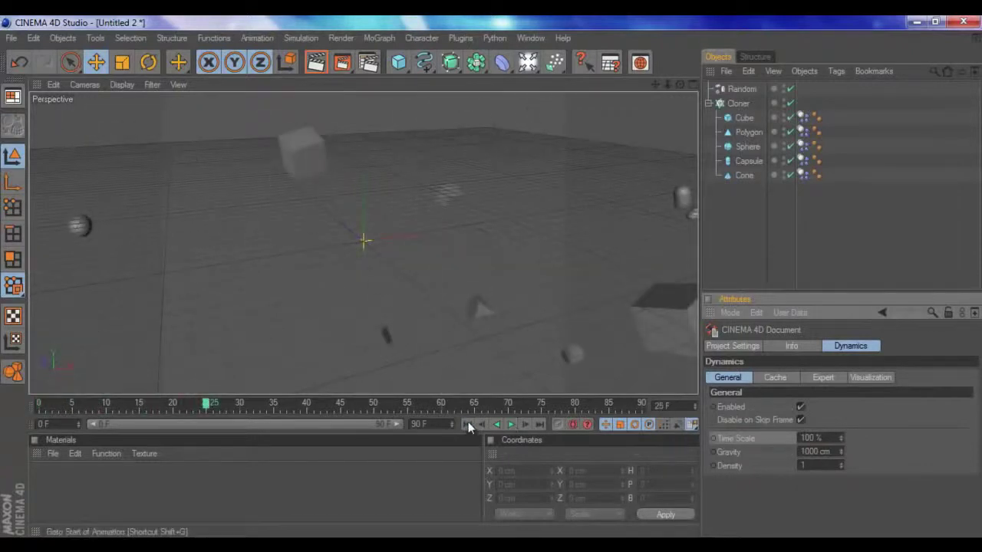
click(468, 423)
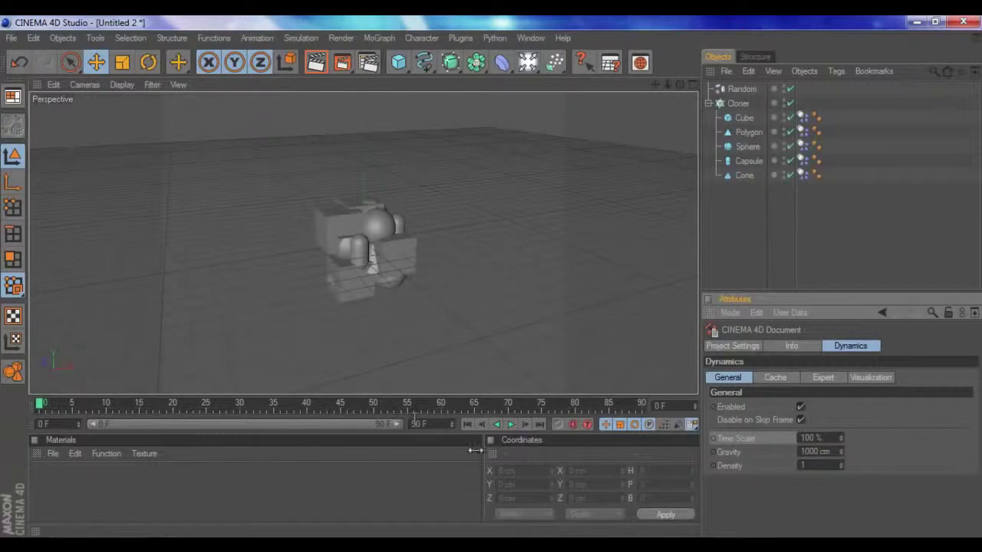
drag(43, 411, 71, 411)
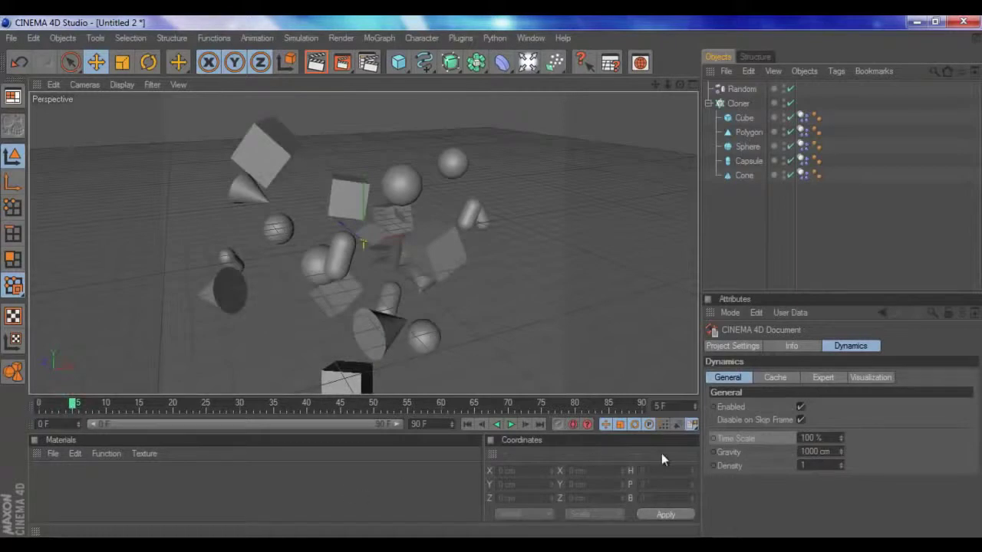
click(714, 438)
Step: At frame 9 keyframe Time Scale at 0%, then replay to see the clones freeze mid-air
mouse_move(75, 414)
mouse_down()
mouse_move(72, 402)
mouse_move(92, 407)
mouse_up()
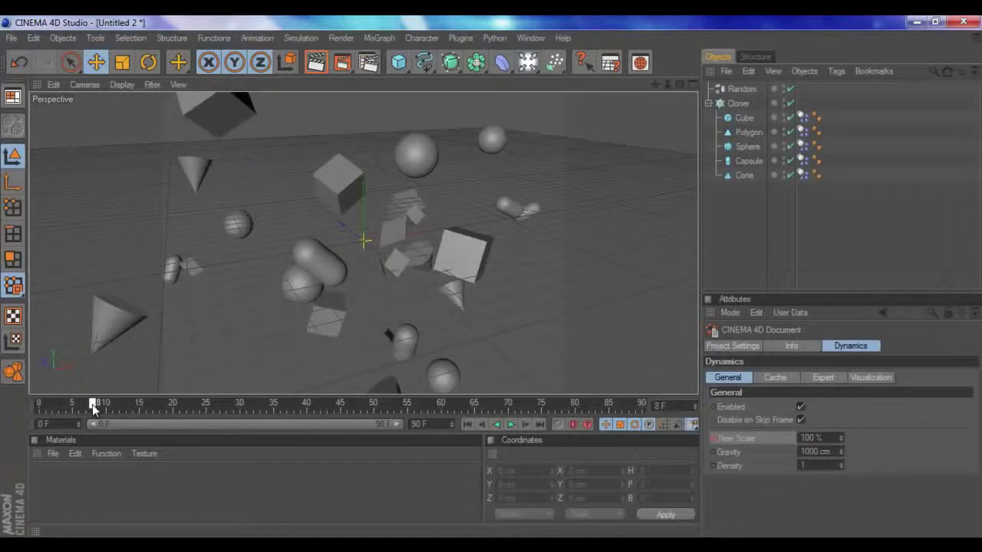
drag(97, 411, 100, 411)
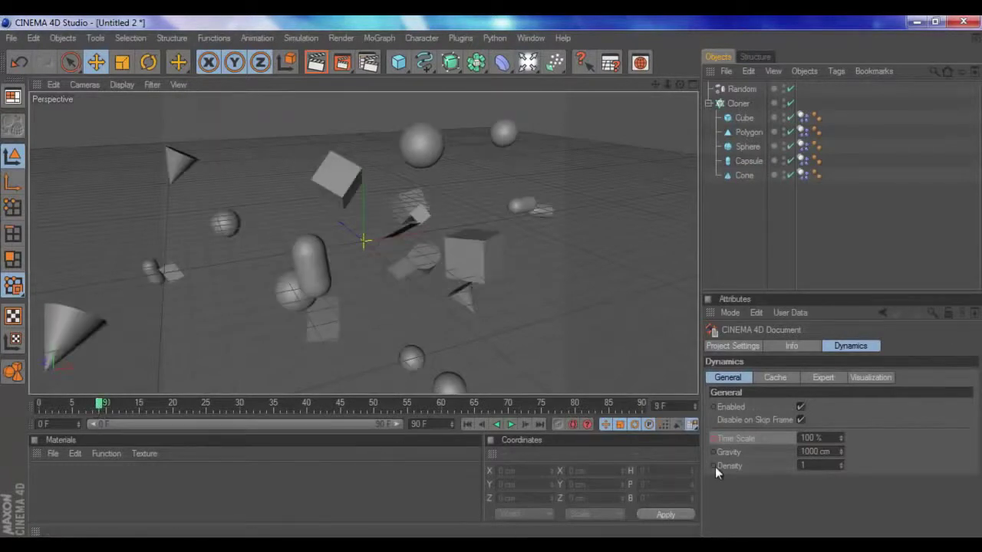
click(717, 439)
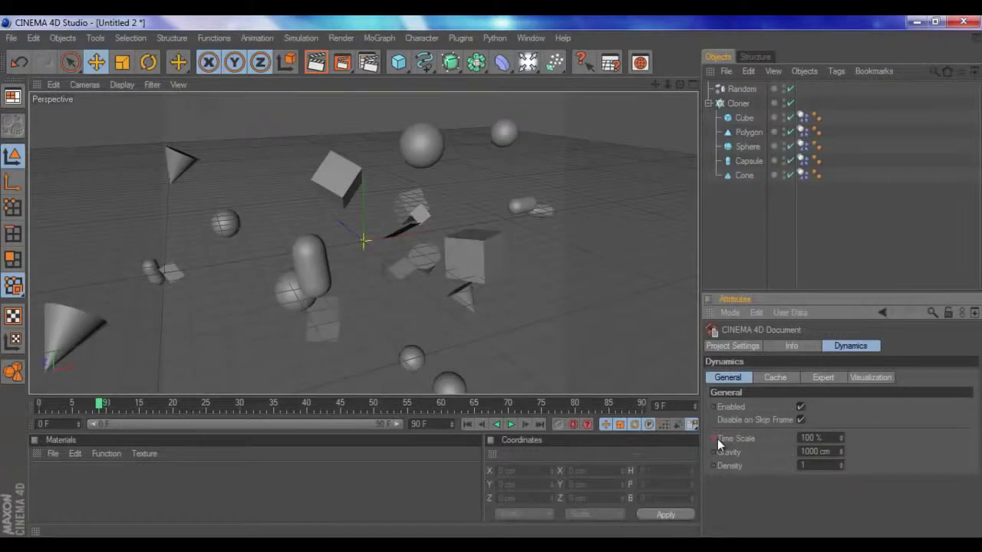
click(816, 438)
text(0)
ctrl+click(713, 439)
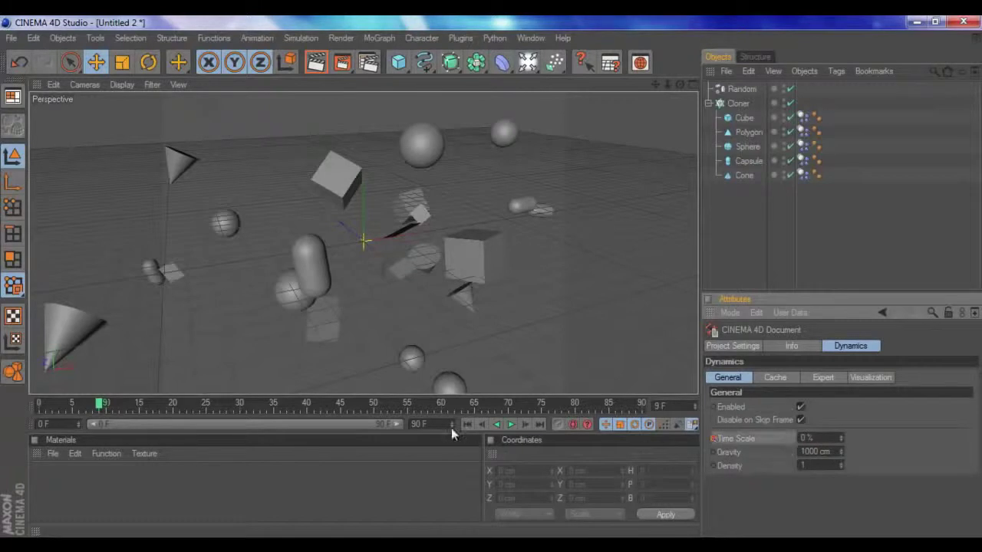
click(465, 424)
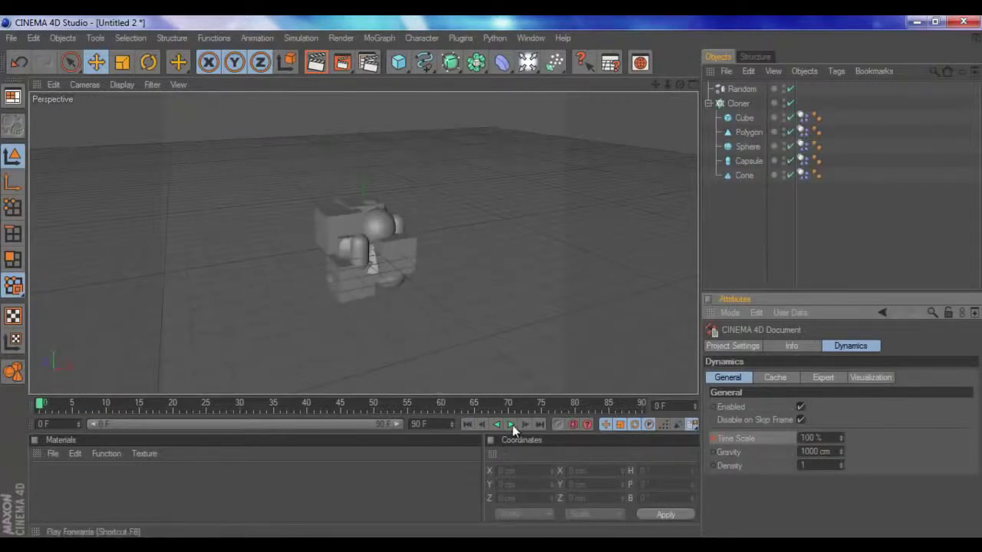
click(512, 425)
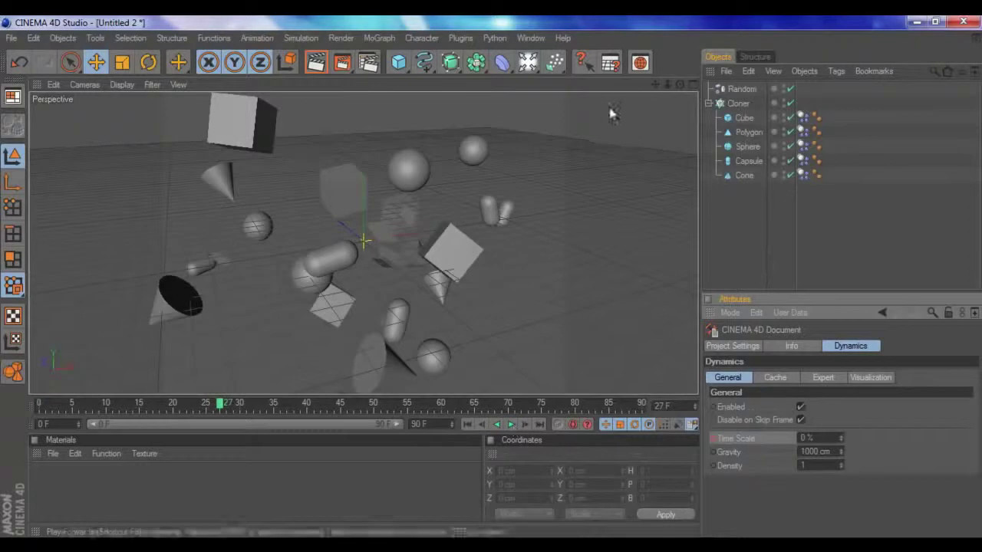
mouse_move(680, 83)
mouse_down()
mouse_move(483, 281)
mouse_move(491, 267)
mouse_move(459, 271)
mouse_move(495, 278)
mouse_move(494, 268)
mouse_move(493, 277)
mouse_up()
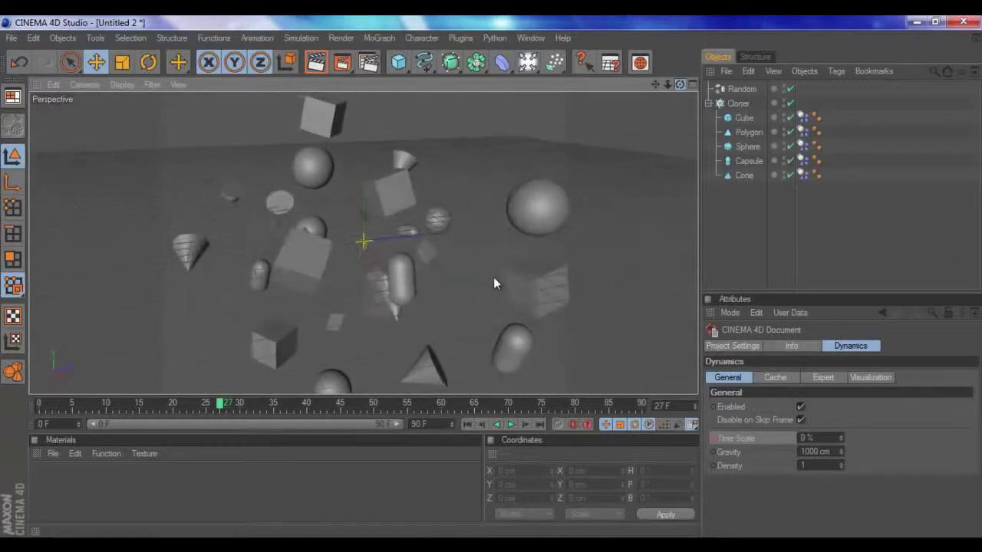
Step: Add a Camera object from the Light/Camera toolbar flyout
click(528, 68)
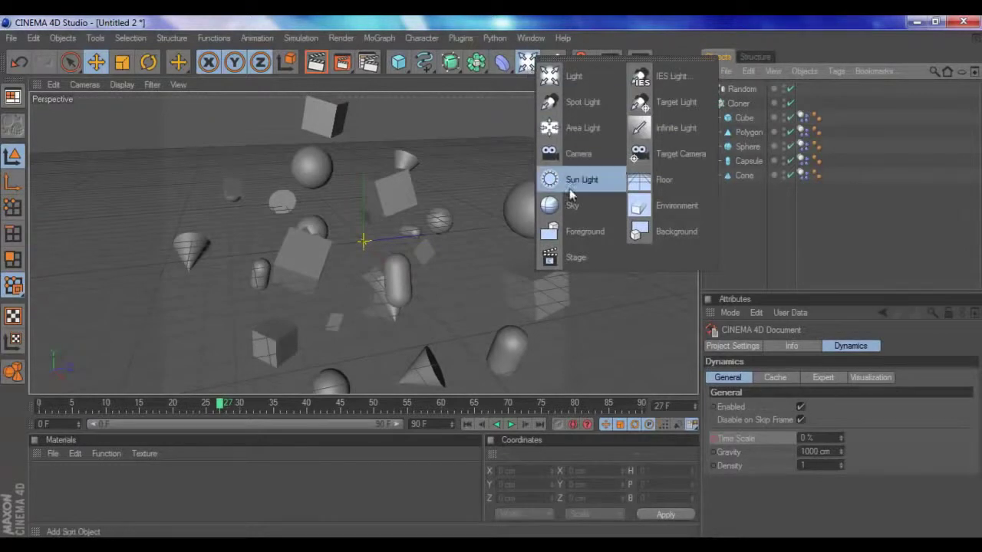
click(596, 162)
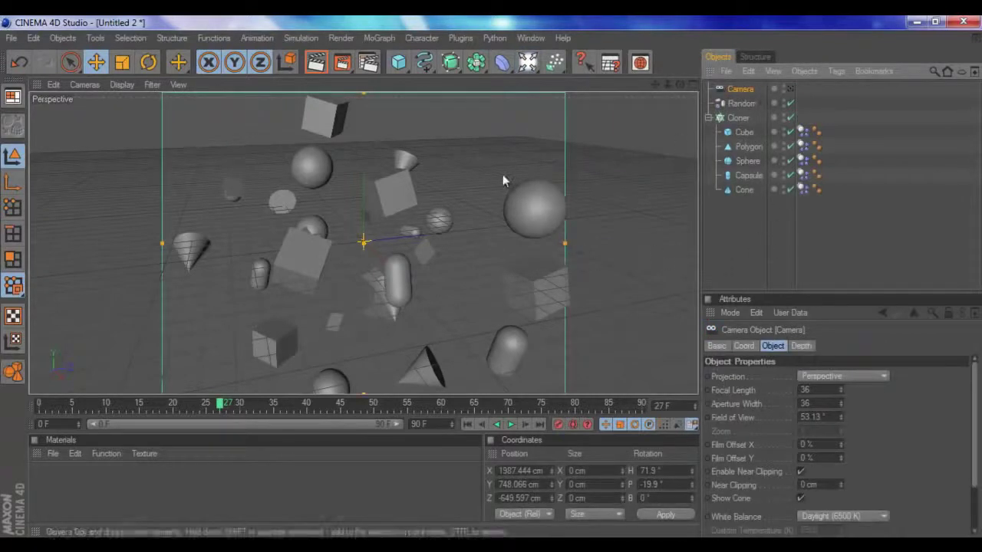
Step: Create a Null object, parent the Camera under it, and select the Null
click(65, 39)
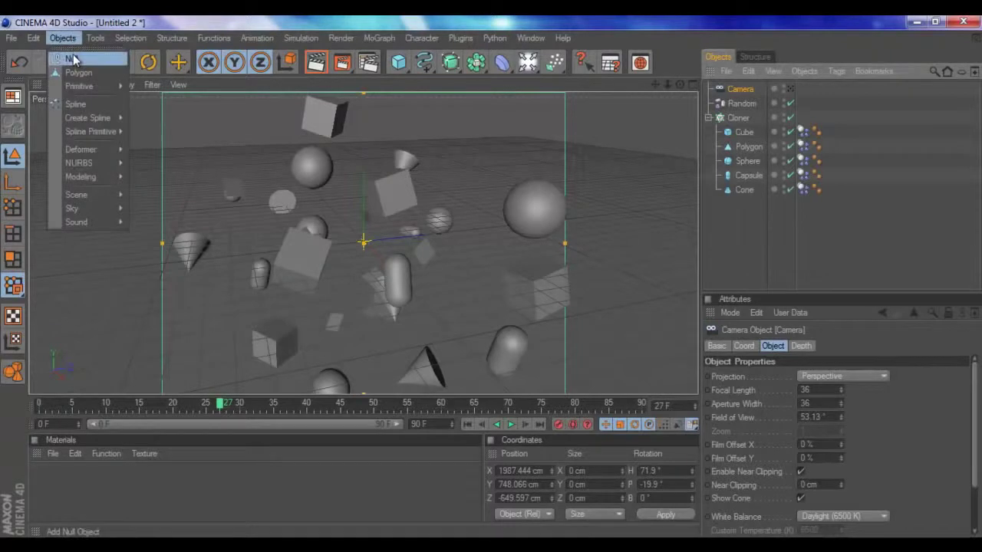
click(74, 58)
click(741, 105)
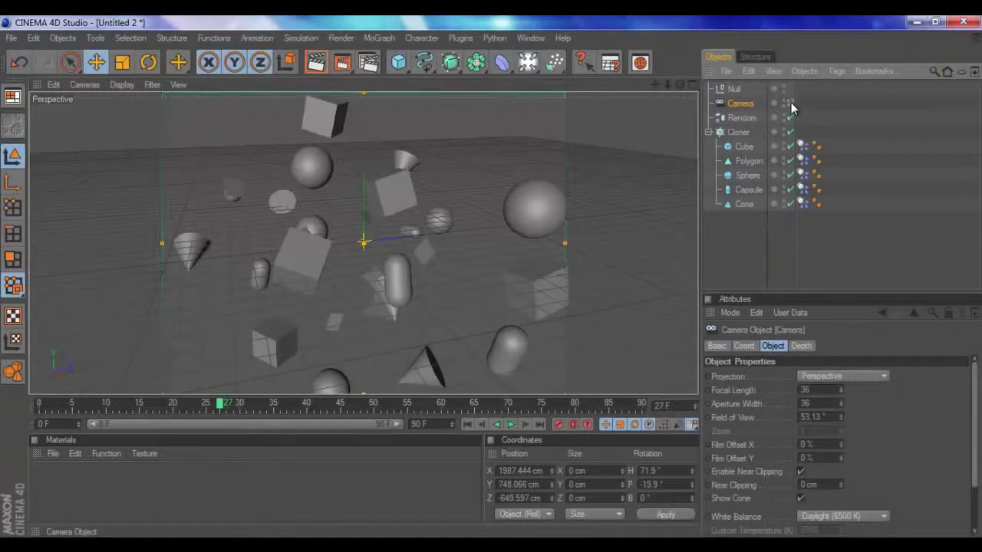
drag(754, 106, 732, 92)
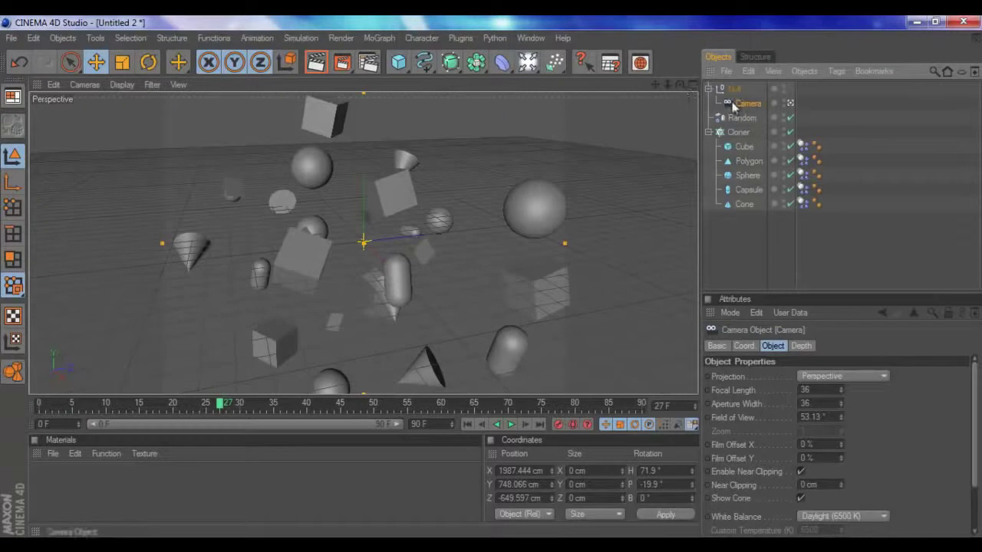
click(734, 89)
Step: On the Null's Coord. tab, try X positions of 10 and -8 cm, then rewind to frame 0
click(744, 346)
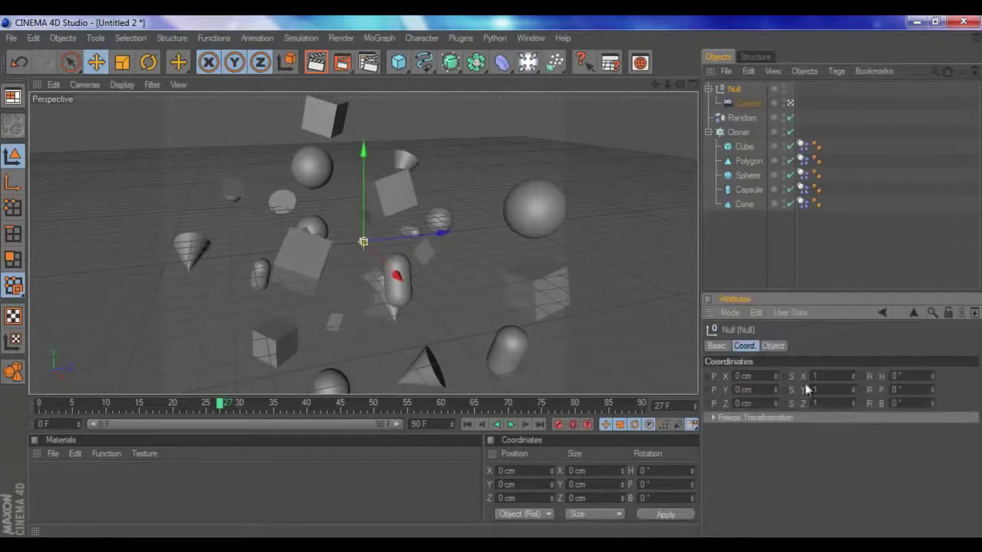
click(776, 375)
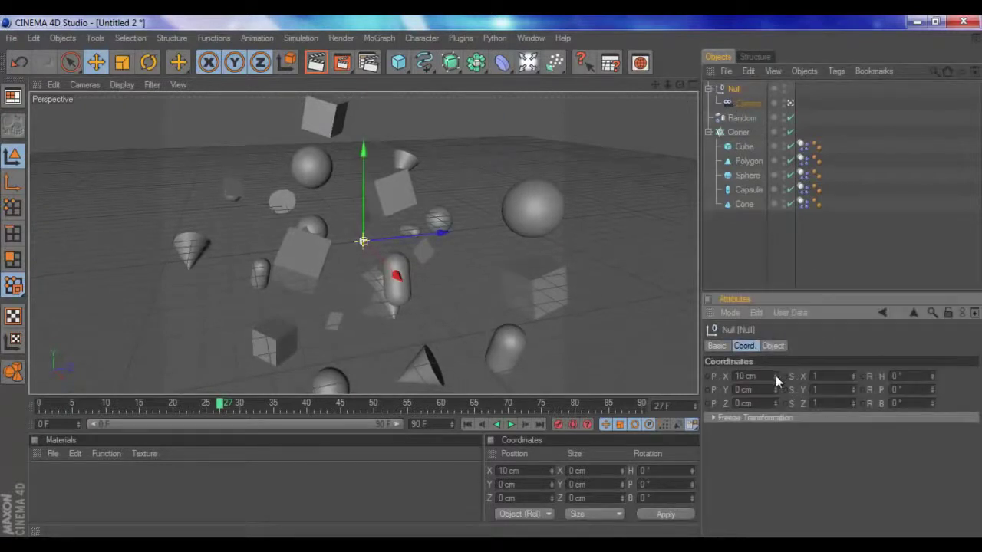
drag(774, 379, 774, 391)
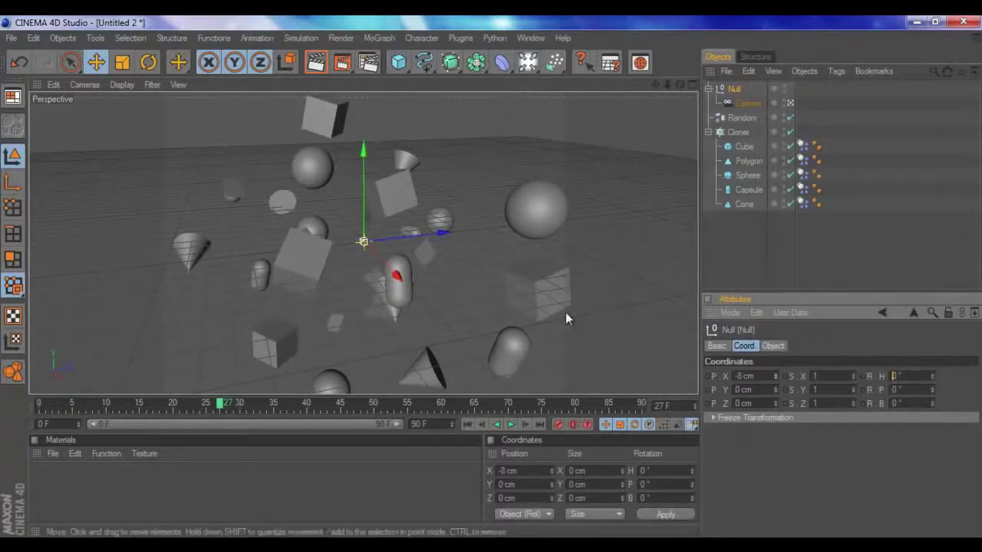
drag(221, 402, 42, 405)
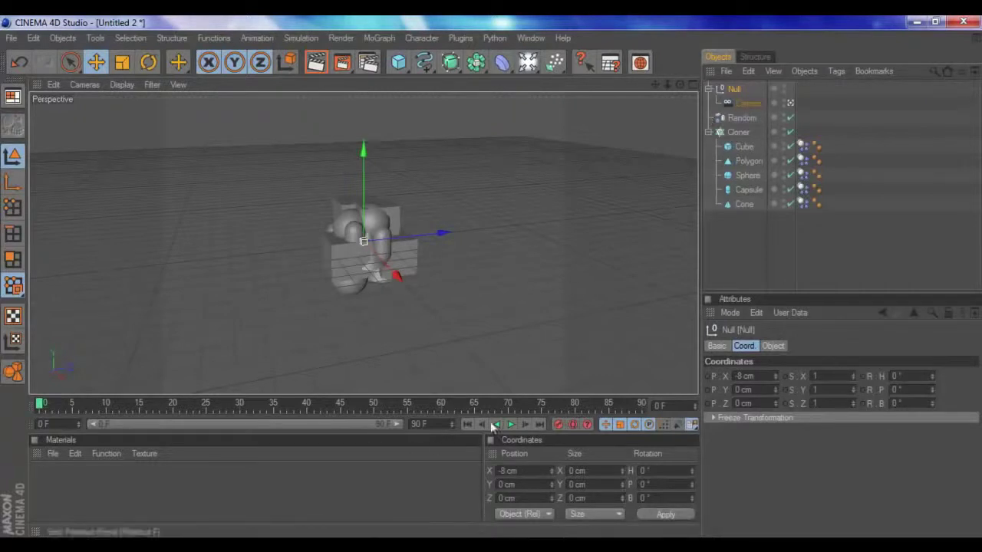
drag(747, 104, 725, 90)
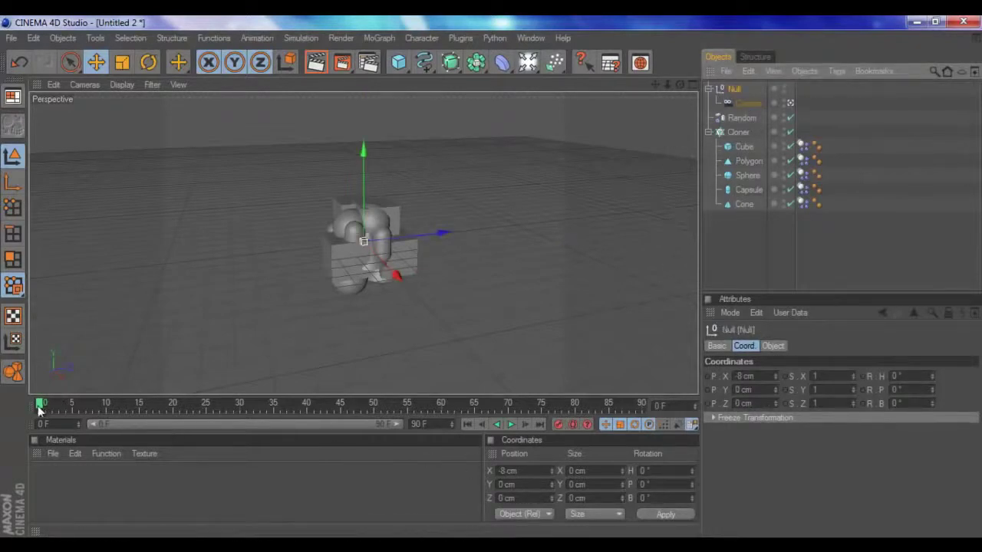
Step: At frame 2, set the Null to P.X -99 cm, S.X 0.61 and pitch -60°
drag(43, 405, 53, 405)
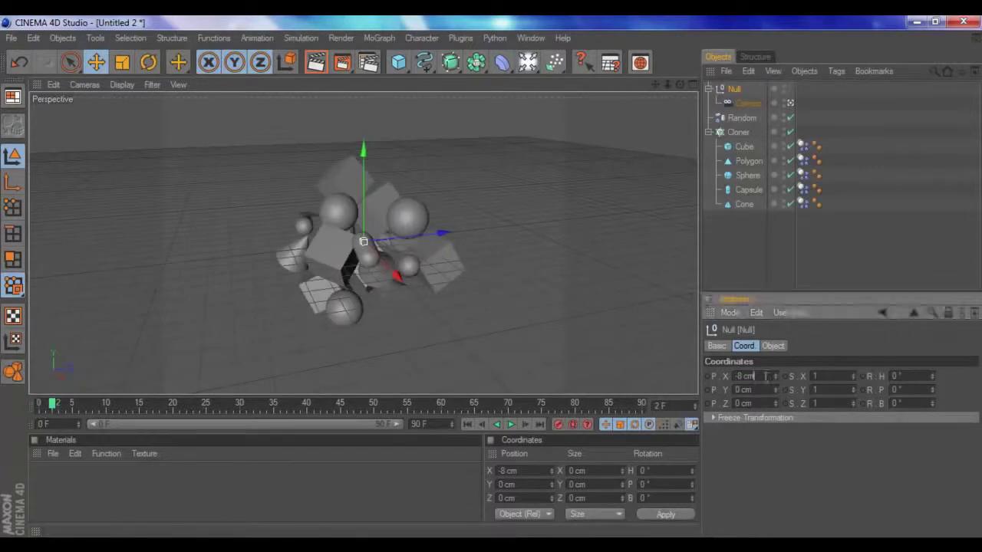
drag(775, 377, 770, 395)
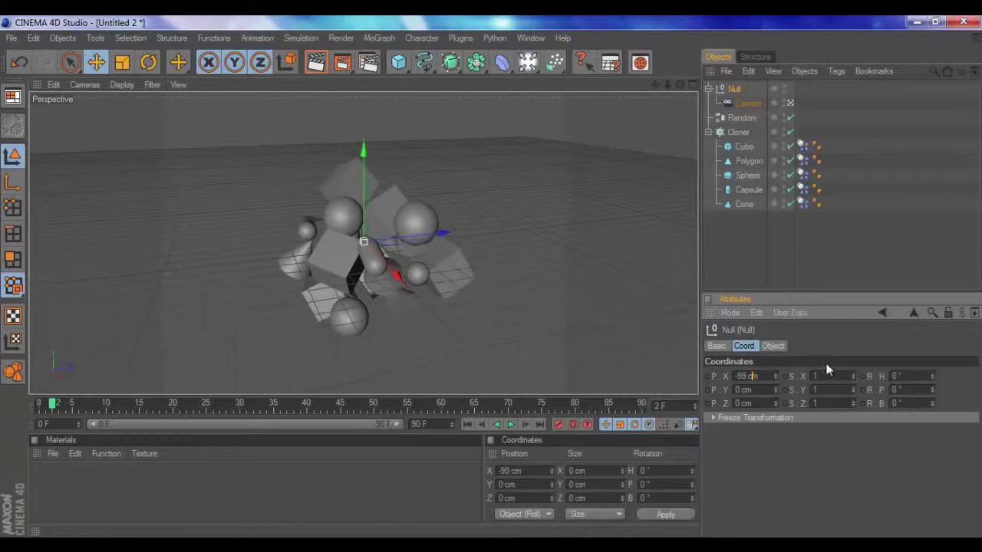
scroll(829, 376, up, 5)
scroll(829, 376, up, 5)
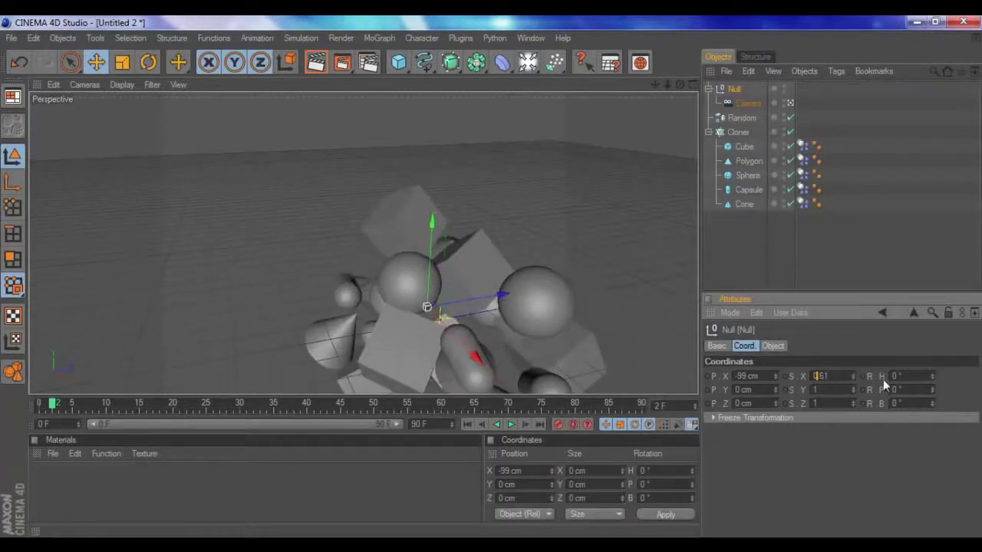
scroll(909, 389, down, 5)
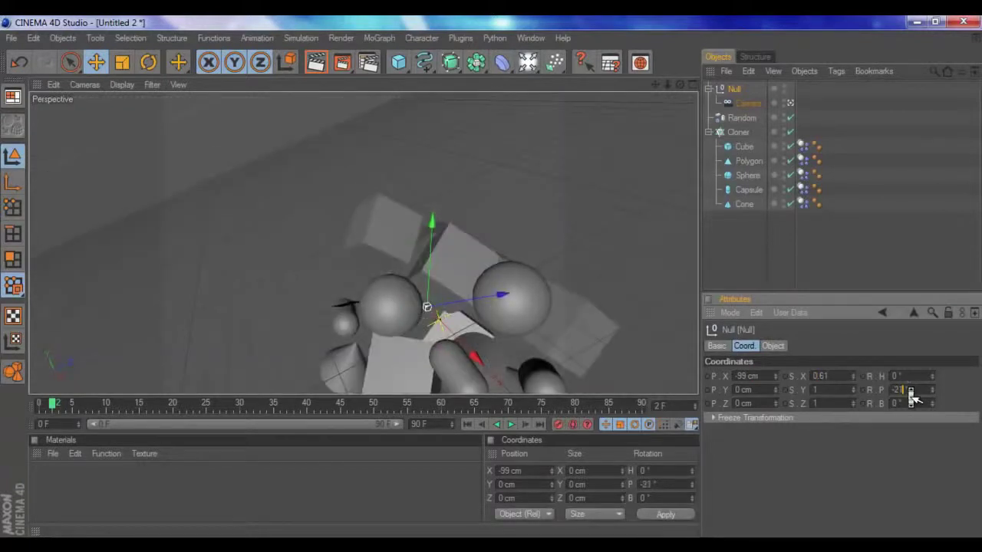
scroll(907, 389, down, 5)
scroll(906, 389, down, 5)
scroll(907, 389, down, 3)
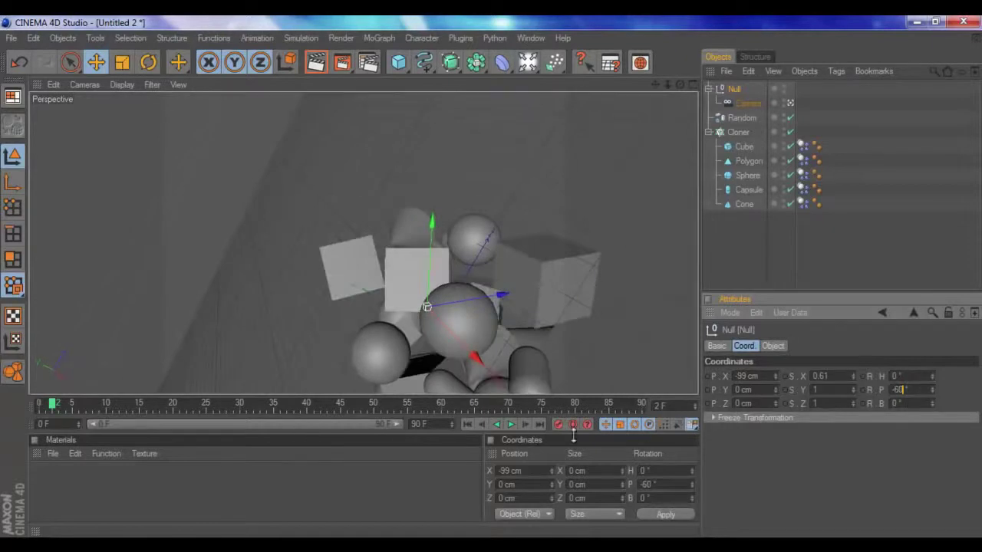
Step: Keyframe the Null's pitch, X position and X scale at frame 2
ctrl+click(863, 390)
ctrl+click(784, 376)
ctrl+click(707, 376)
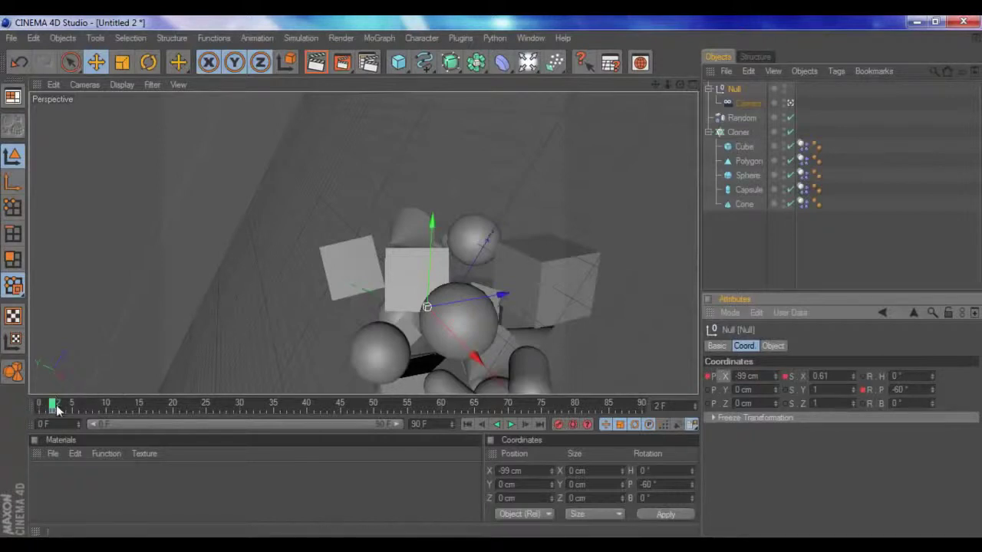
Step: At frame 10, keyframe the Null at X -175 cm, pitch -145°, bank -13°, scale Y 0.64, Z 0.73
drag(54, 403, 107, 407)
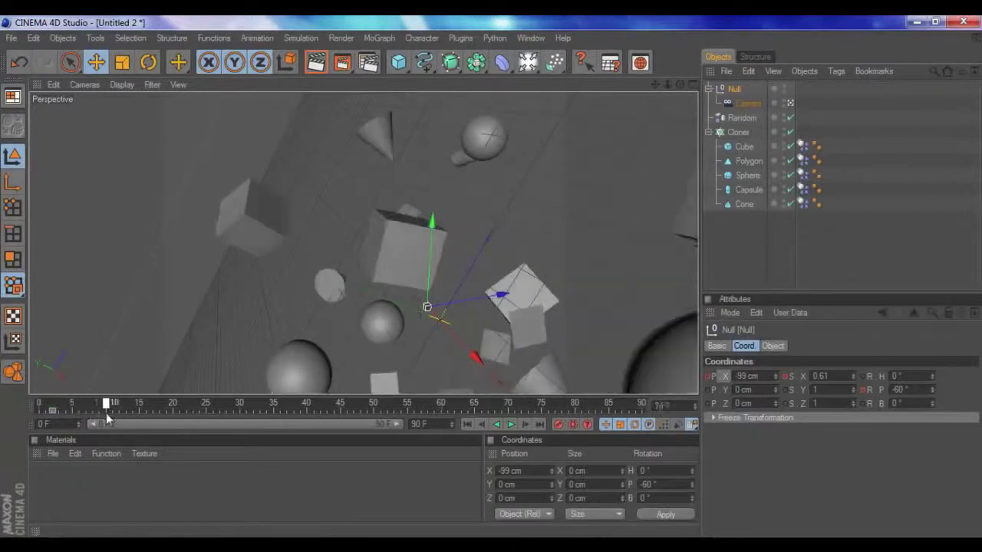
mouse_move(844, 398)
mouse_down()
mouse_move(835, 405)
mouse_move(832, 395)
mouse_move(829, 410)
mouse_up()
text(0.73)
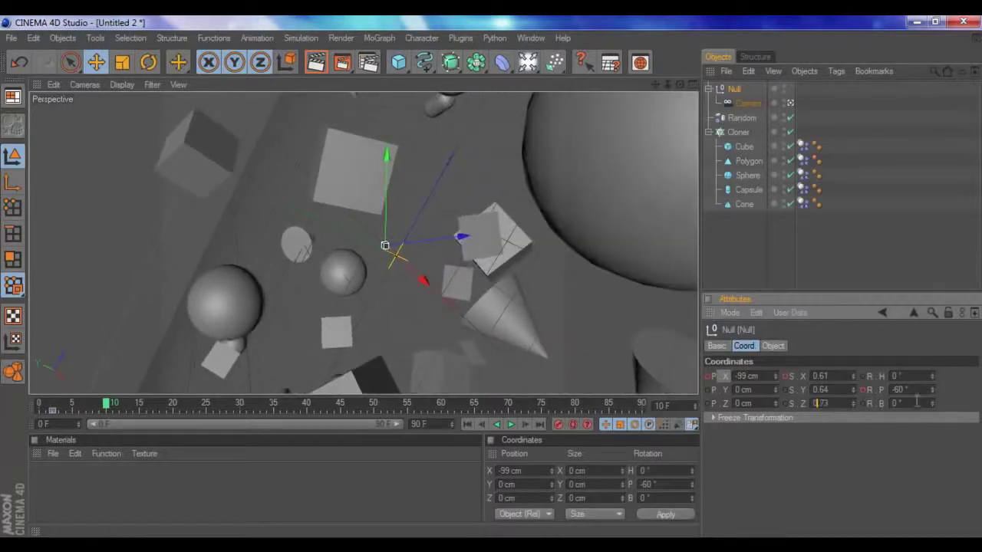
mouse_move(910, 390)
mouse_down()
mouse_move(912, 402)
mouse_move(908, 389)
mouse_up()
drag(913, 403, 910, 393)
drag(755, 376, 720, 388)
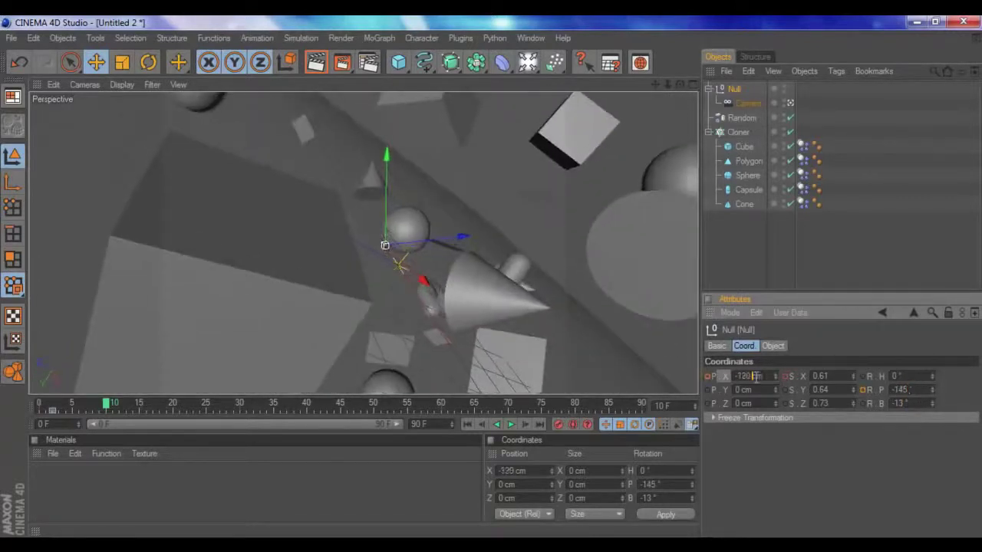
text(-175)
ctrl+click(707, 376)
ctrl+click(784, 376)
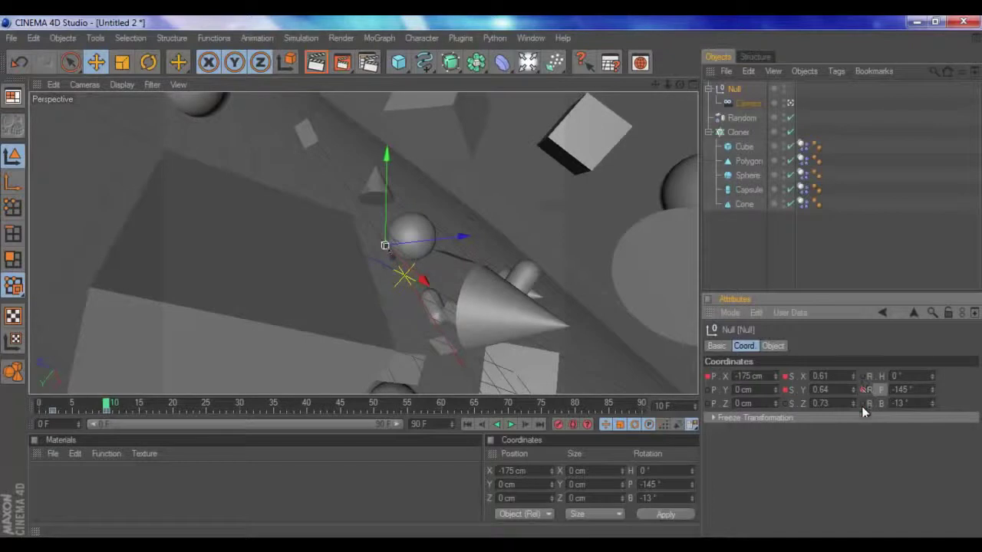
Step: Play back the camera fly-through from frame 0 and return to the start
click(482, 424)
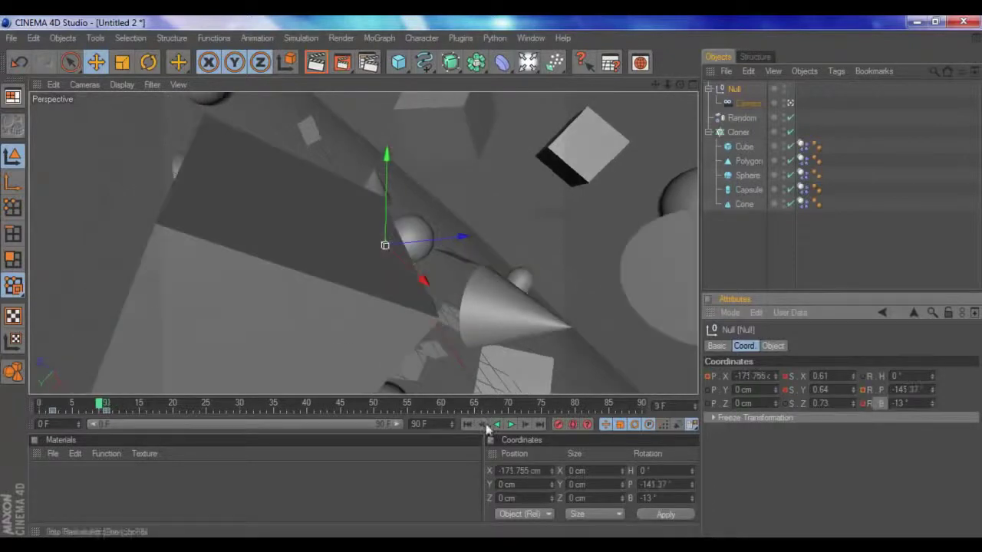
click(496, 424)
click(510, 426)
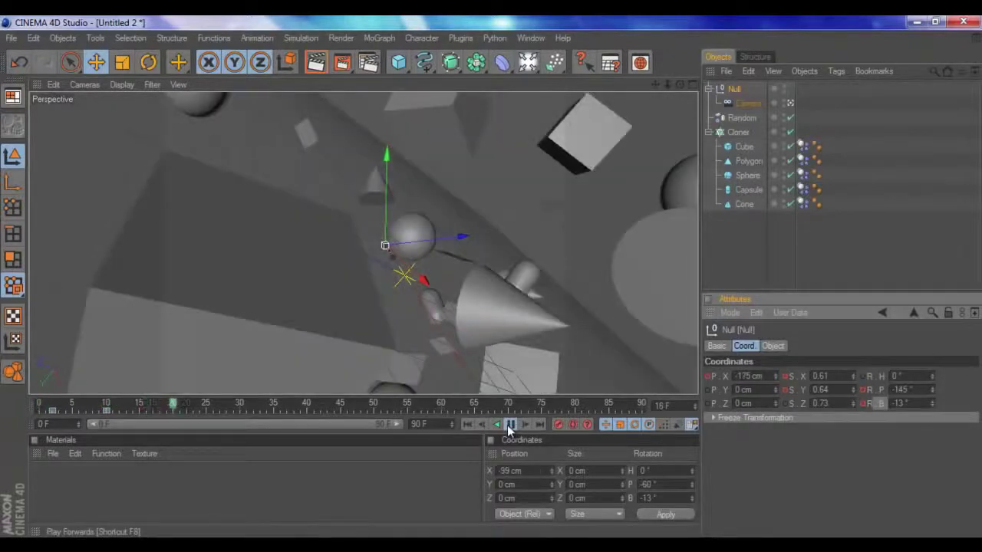
click(509, 426)
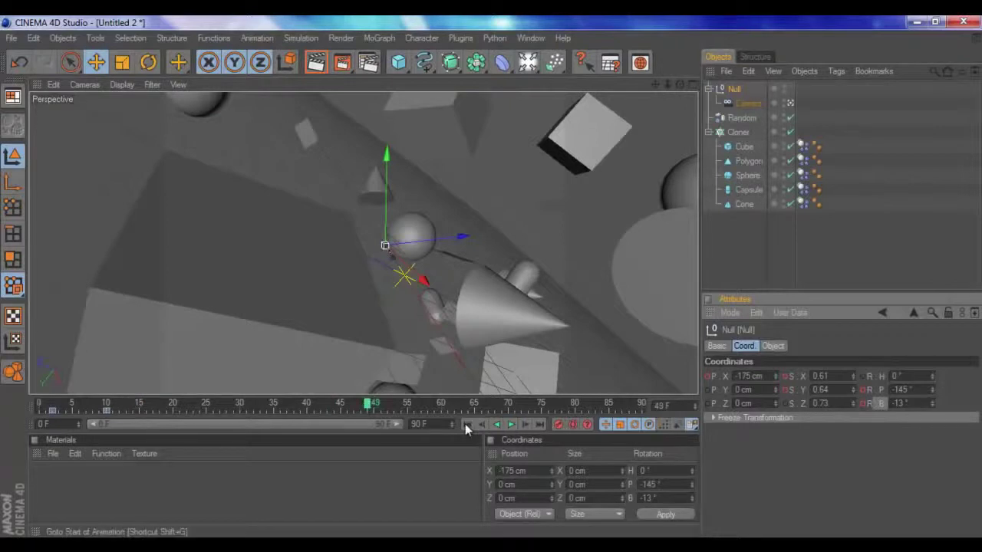
click(464, 424)
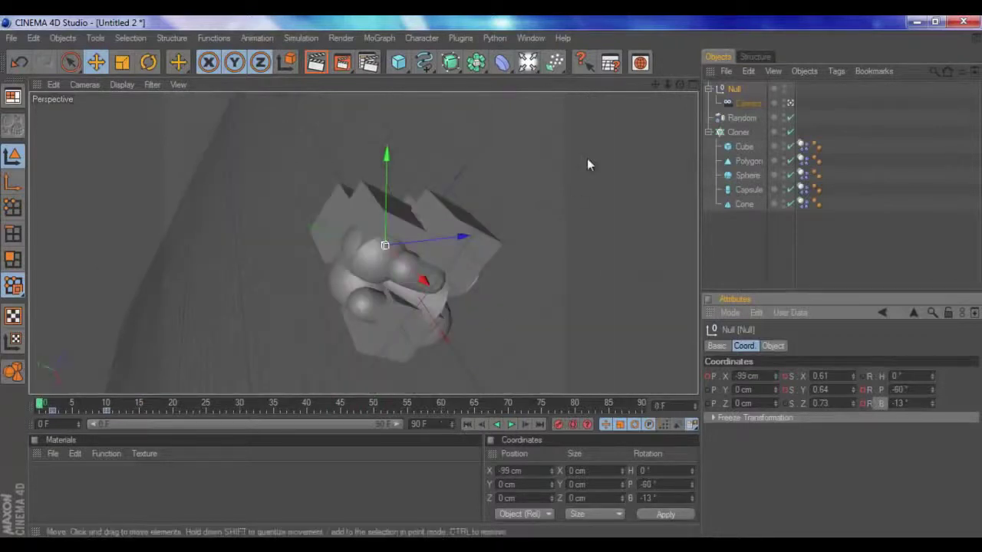